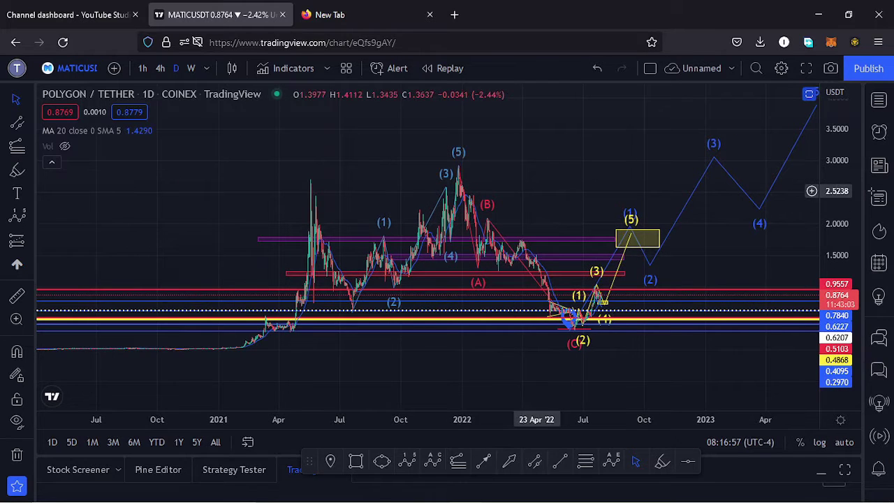
Step: Check the yellow target box with a Fibonacci retracement from the April 2021 low at 0.3123 to the wave (5) high at 2.9080, and remove it
drag(534, 184, 356, 181)
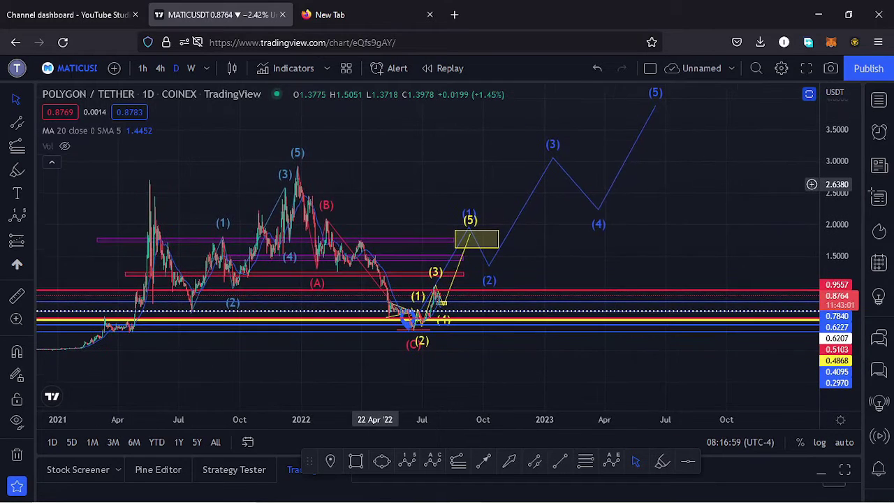
scroll(339, 212, up, 2)
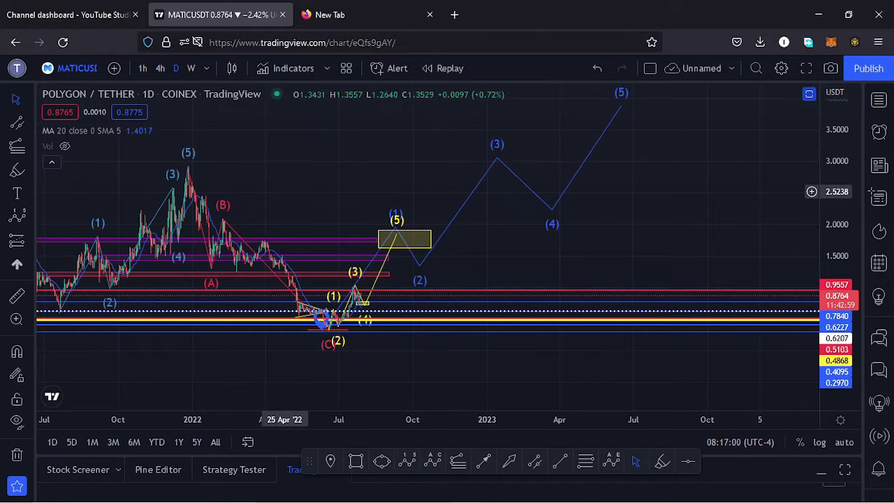
drag(291, 192, 427, 197)
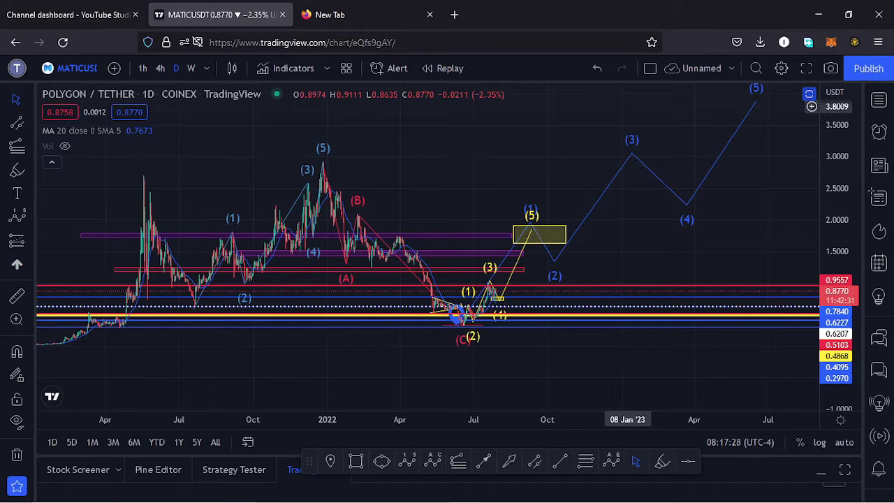
drag(627, 233, 631, 193)
click(545, 203)
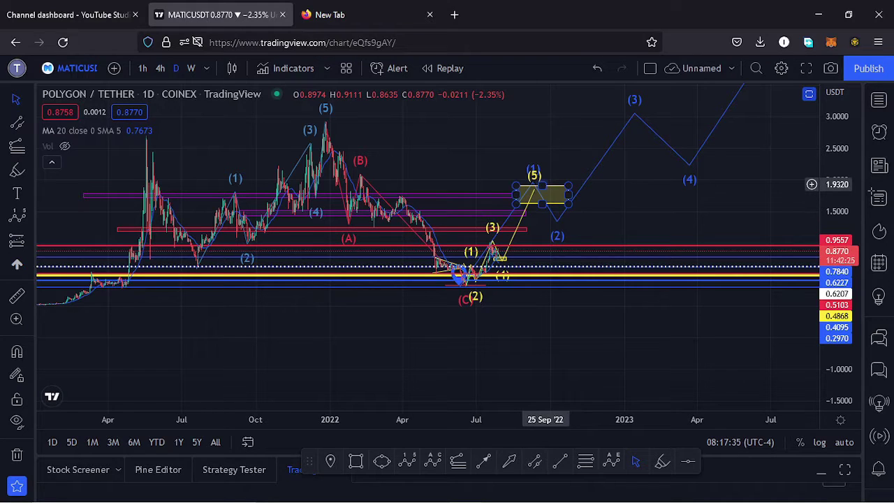
drag(605, 207, 668, 216)
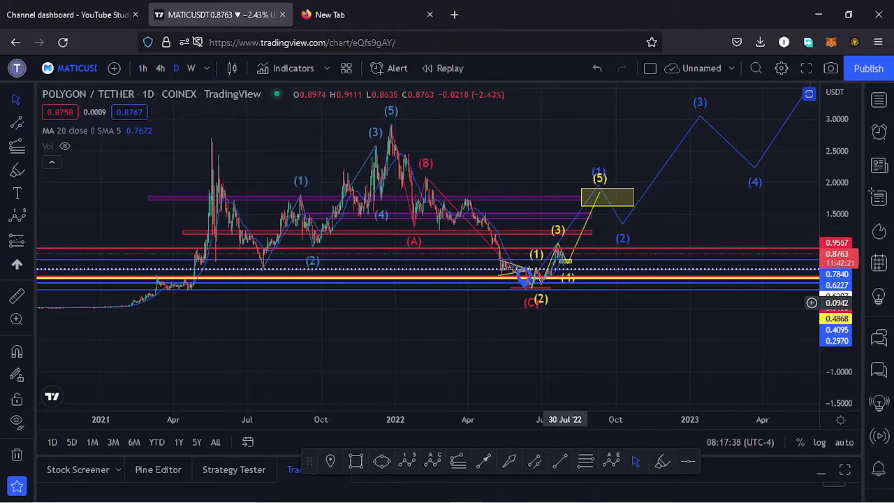
click(585, 461)
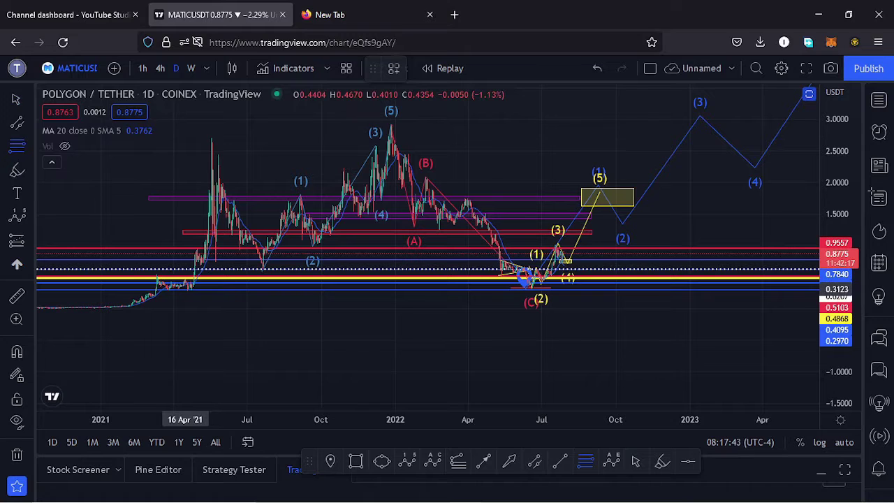
click(185, 288)
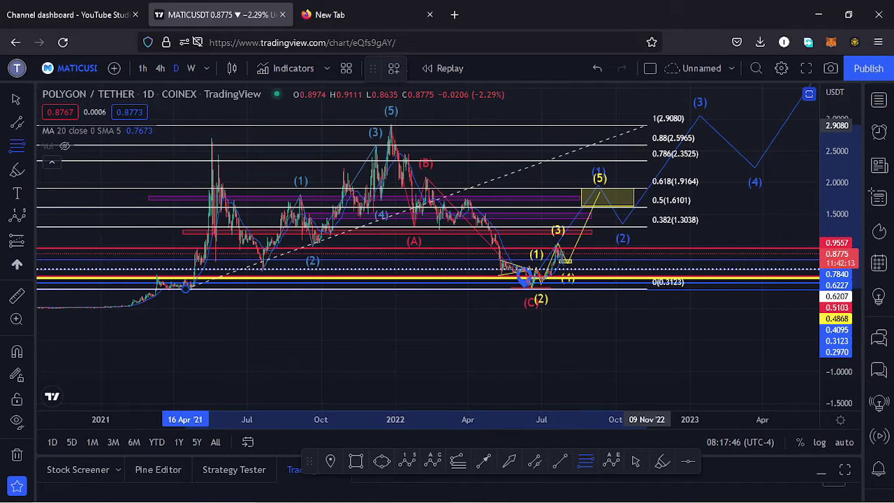
click(647, 126)
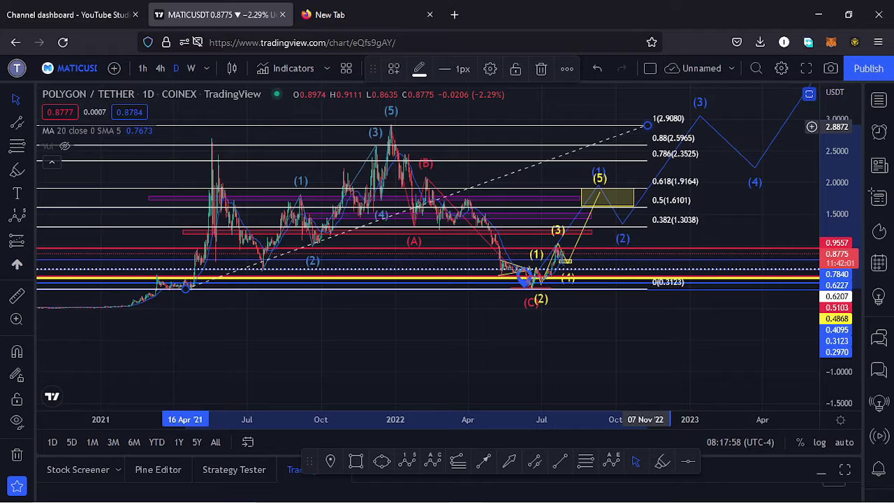
key(Escape)
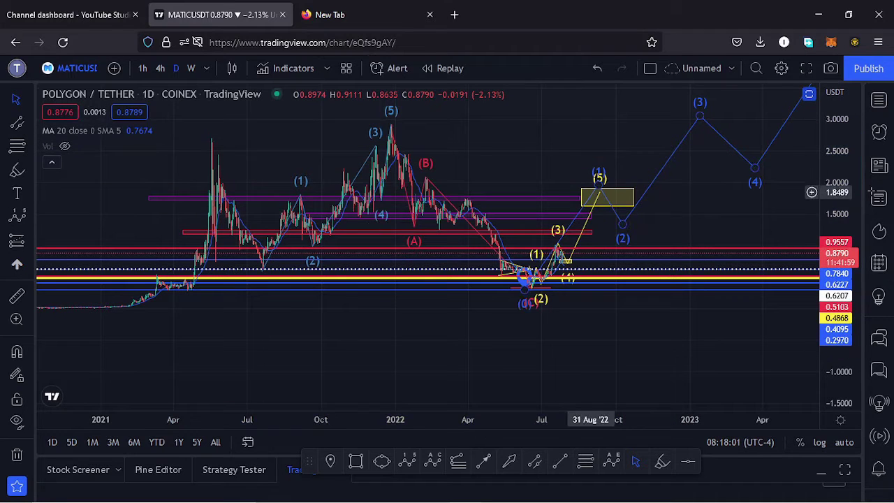
Step: Switch the MATICUSDT chart from the daily to the 4-hour timeframe
scroll(566, 173, up, 2)
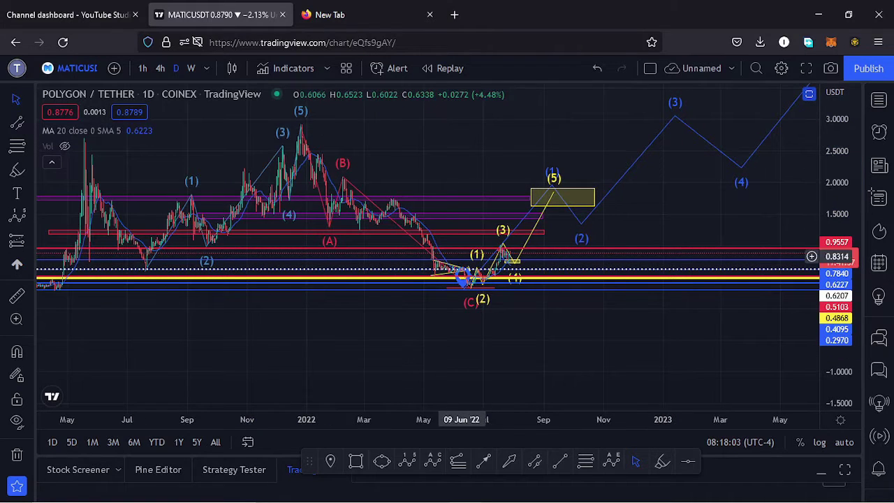
drag(554, 227, 629, 218)
scroll(501, 244, up, 2)
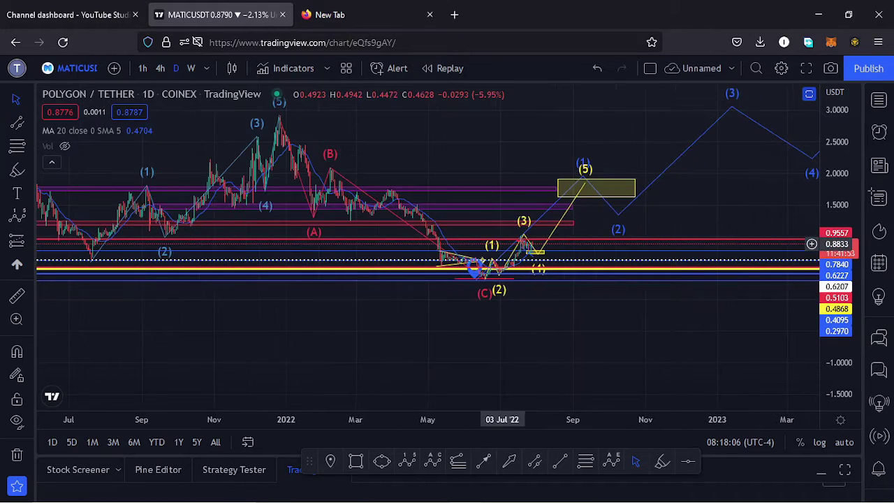
scroll(484, 244, up, 1)
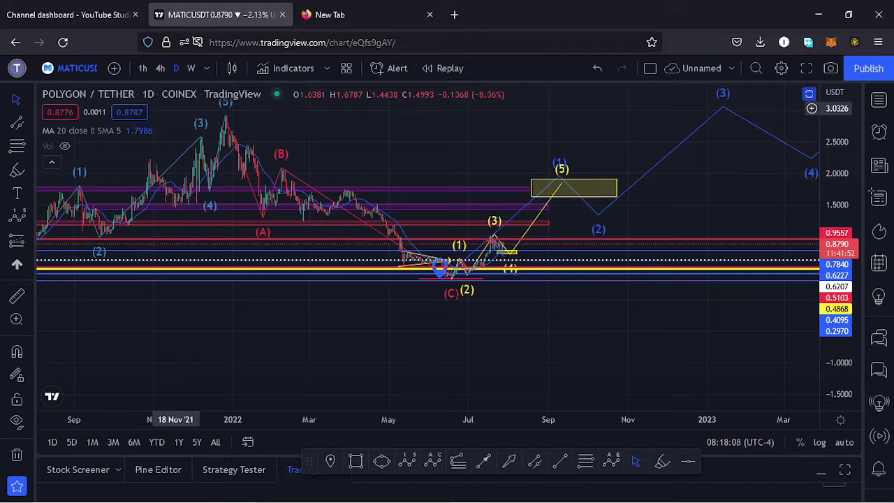
click(160, 68)
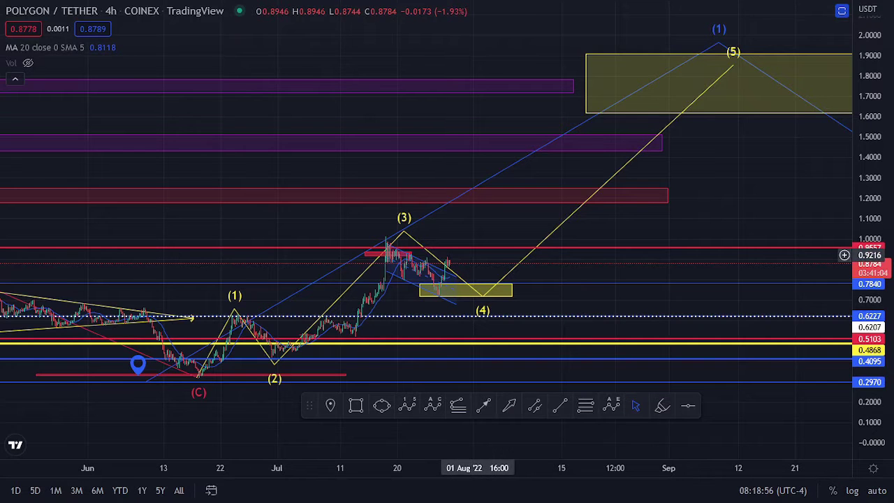
Step: Measure the wave (2) pullback with a Fibonacci retracement from the wave (C) low at 0.3190 to 0.6293, and delete it
drag(479, 267, 623, 199)
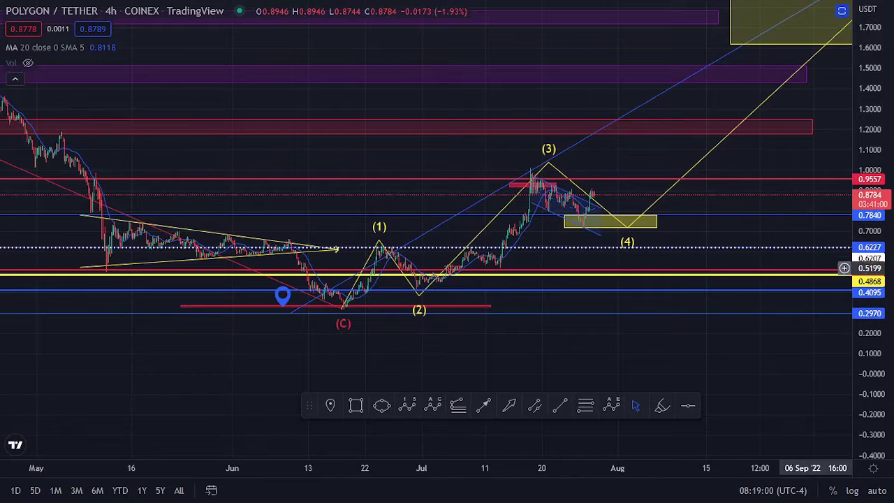
drag(869, 269, 869, 183)
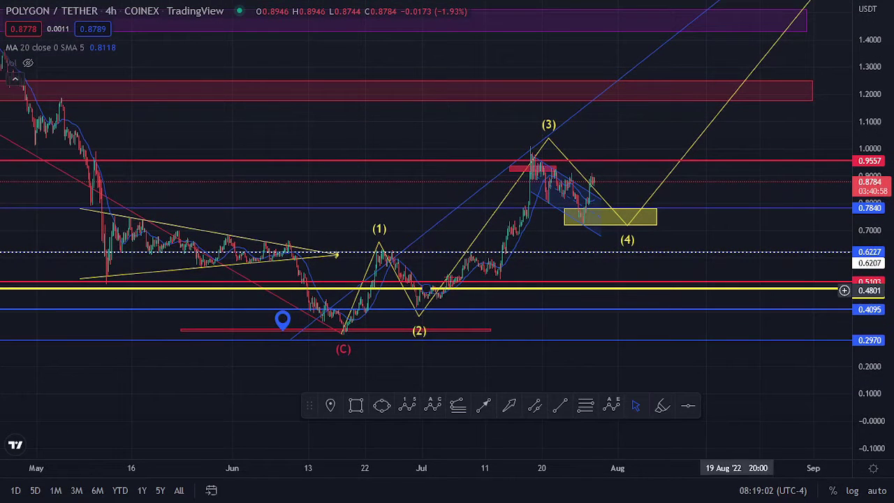
scroll(359, 287, up, 1)
scroll(359, 287, up, 1)
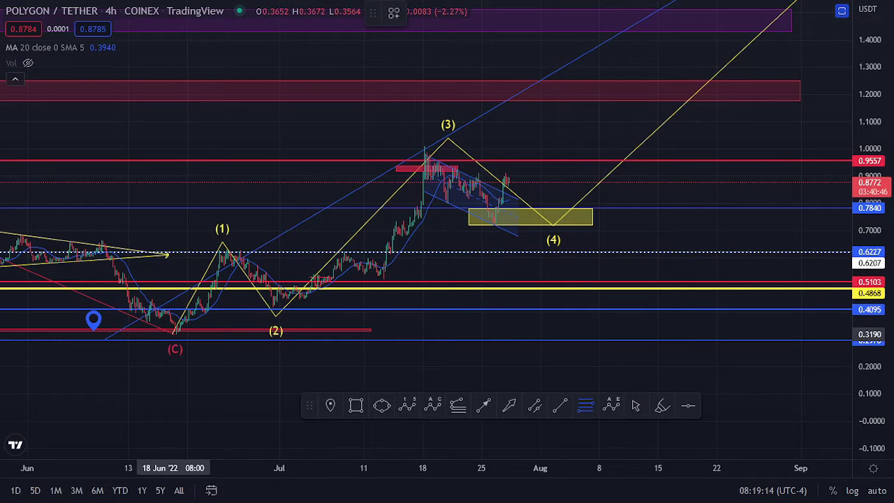
click(174, 332)
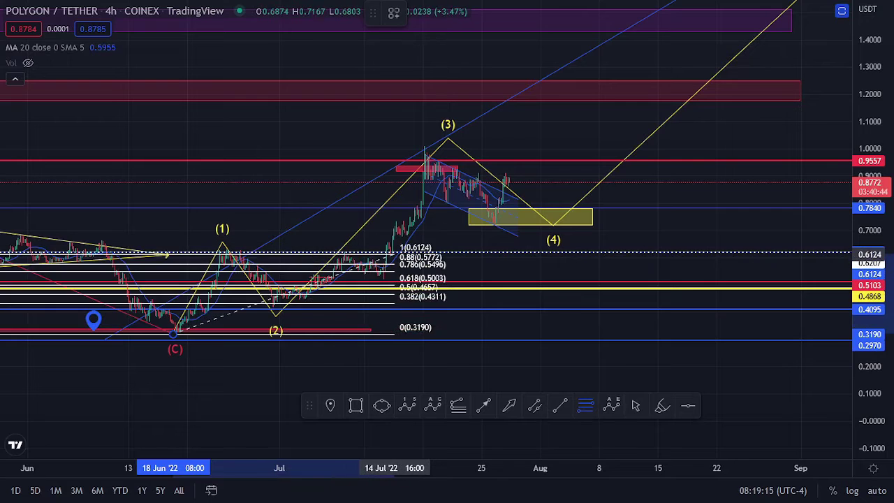
click(414, 250)
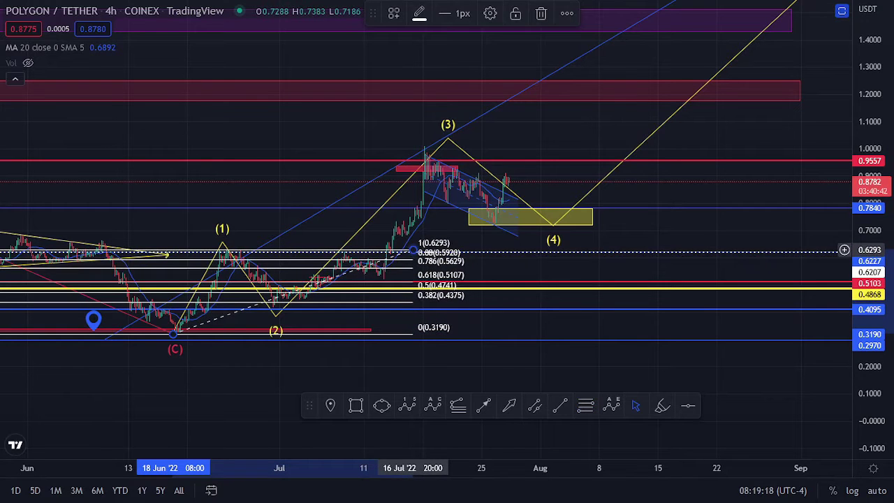
drag(870, 382, 870, 302)
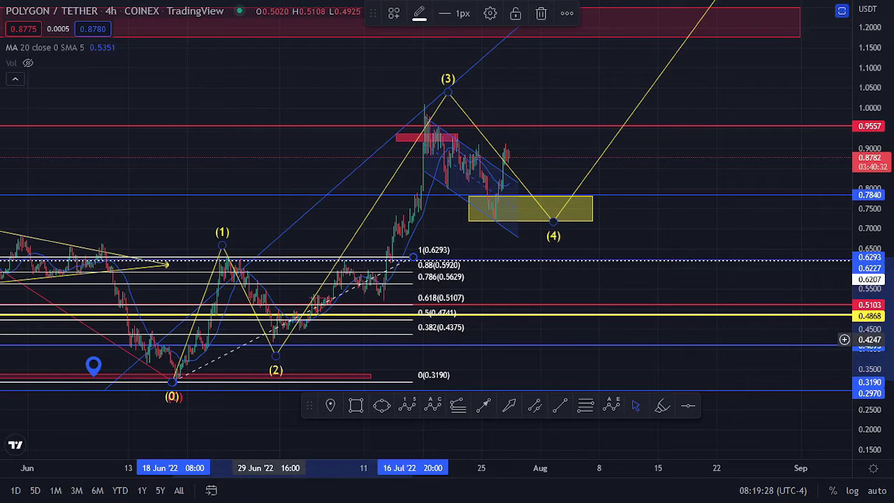
key(ctrl+z)
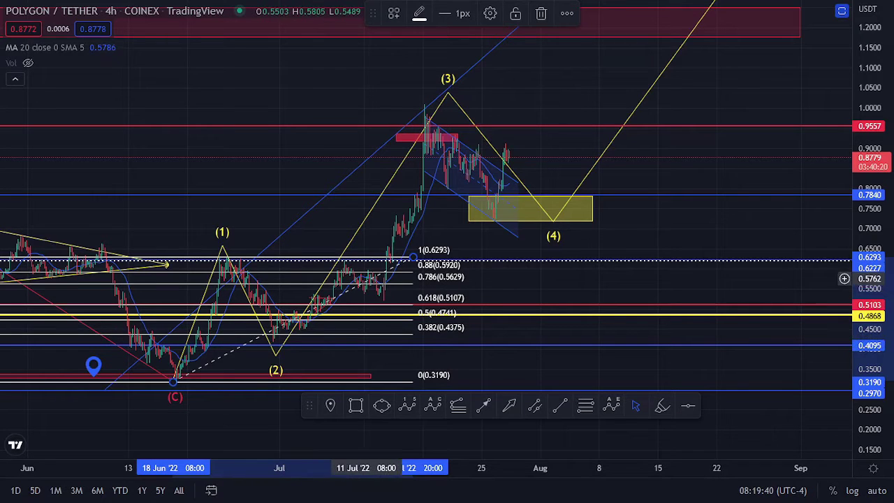
key(Delete)
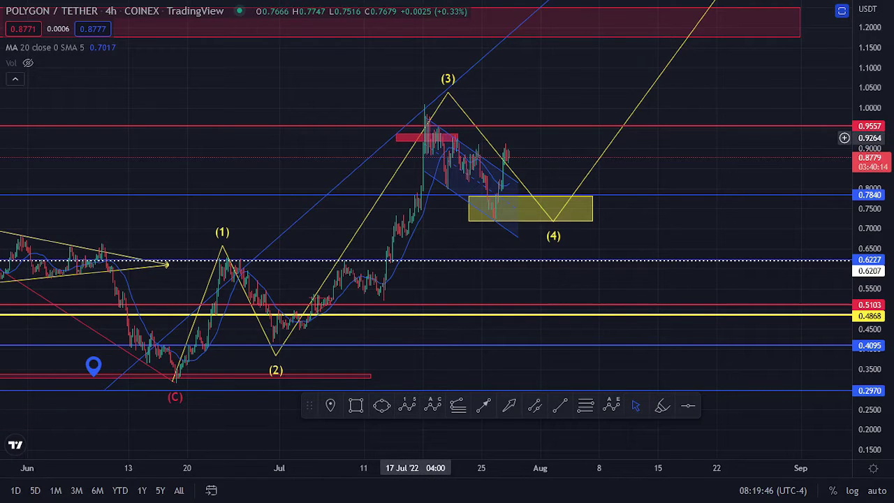
Step: Project wave (3) with a trend-based Fib extension through 0.3156, 0.6316 and 0.4182, and delete it
click(458, 406)
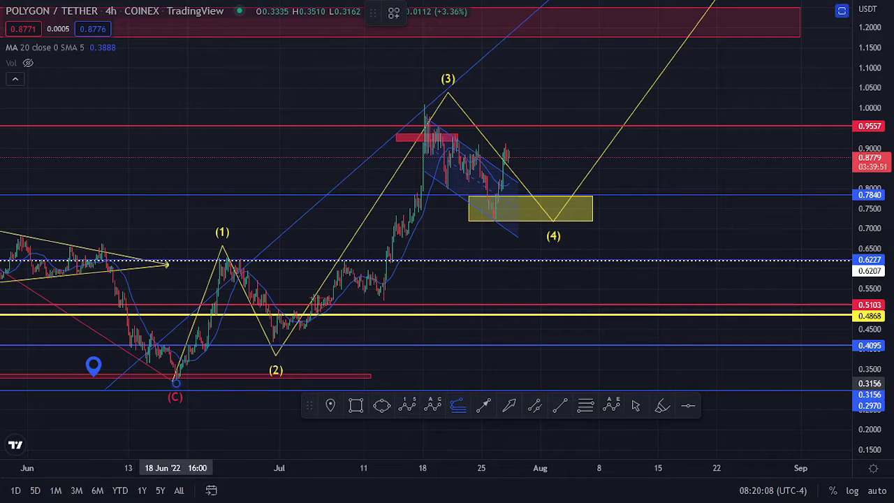
click(176, 382)
click(225, 257)
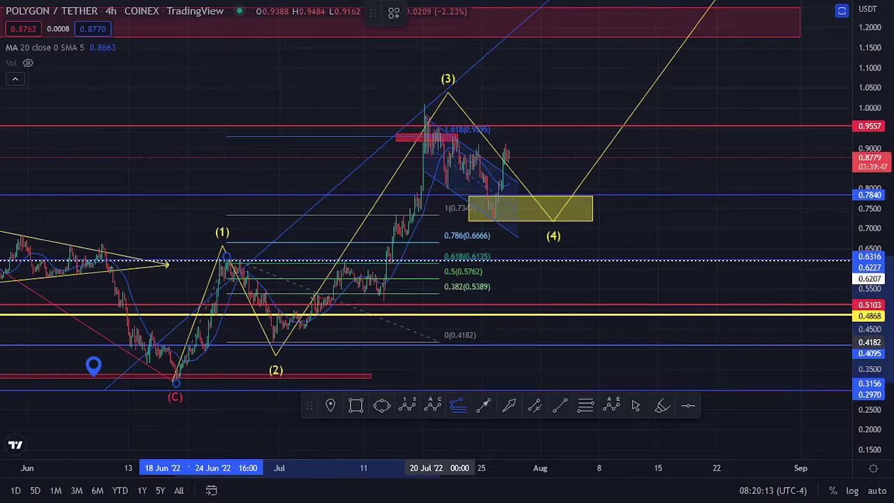
click(439, 341)
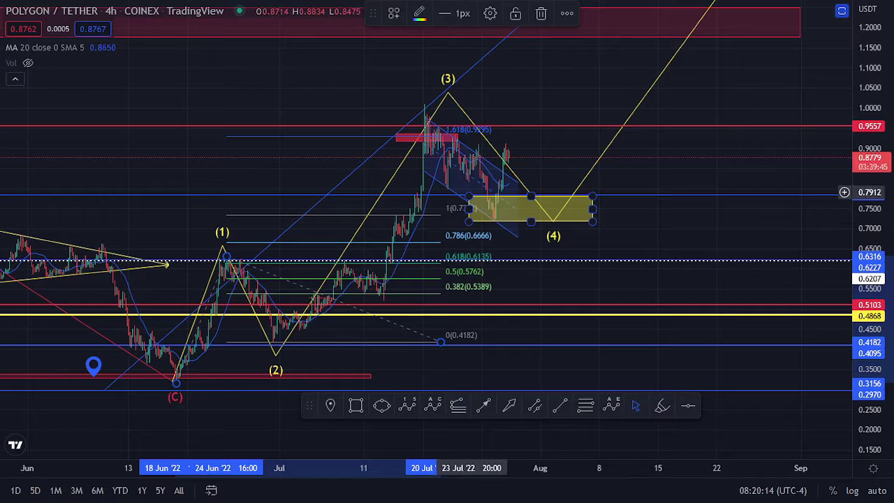
click(542, 259)
drag(543, 260, 521, 274)
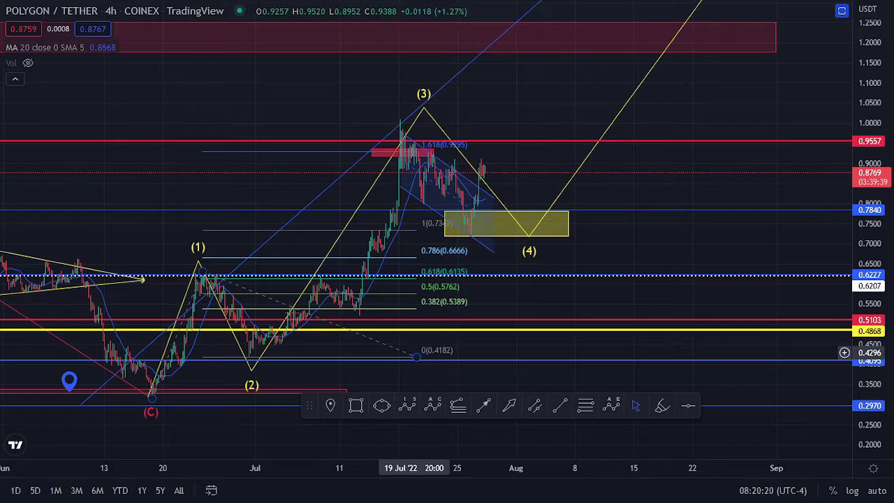
click(416, 357)
key(Delete)
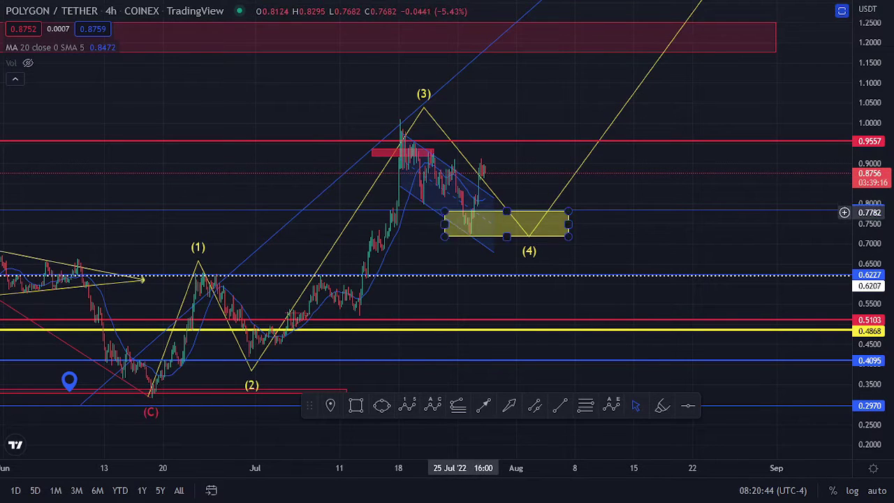
Step: Check the wave (4) box with a Fibonacci retracement from the wave (2) low at 0.4198 to the high at 1.0078, and delete it
scroll(844, 241, up, 2)
drag(335, 248, 530, 235)
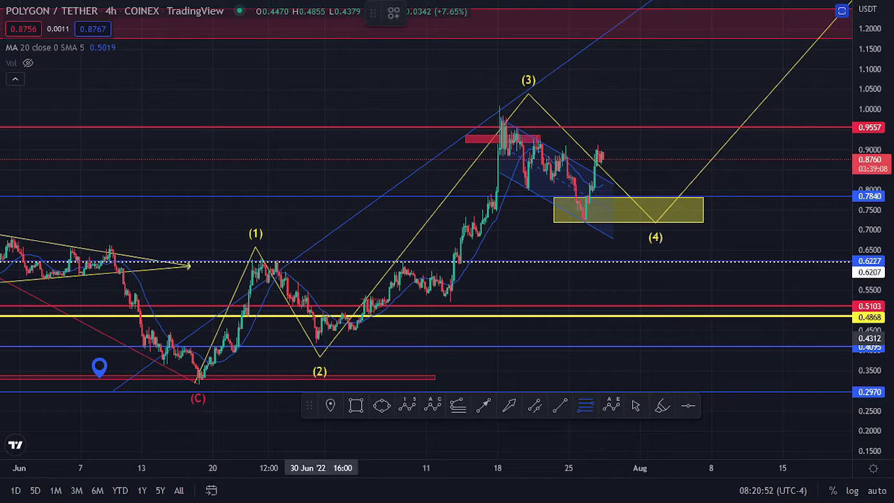
mouse_move(315, 342)
mouse_down()
mouse_move(631, 109)
mouse_move(650, 106)
mouse_up()
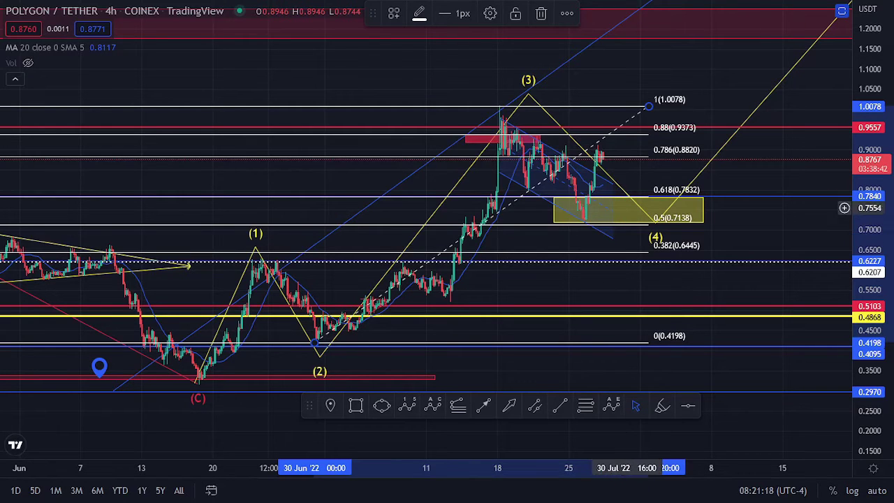
scroll(579, 206, up, 1)
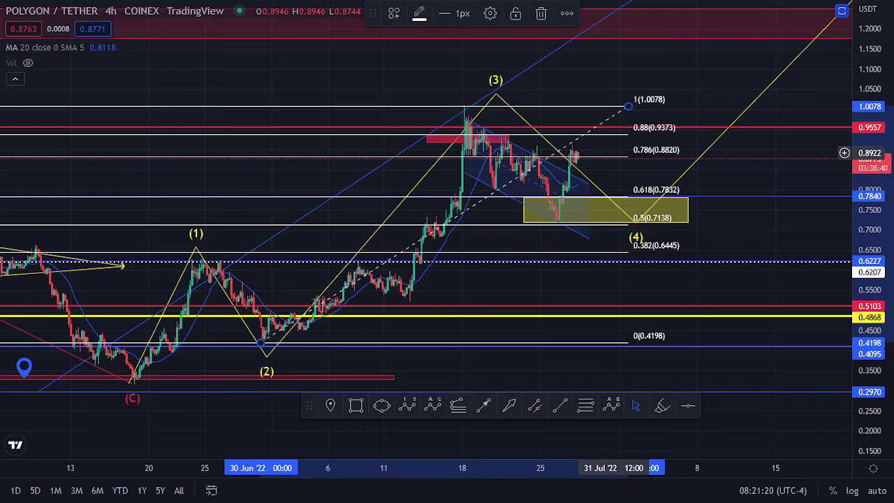
key(Delete)
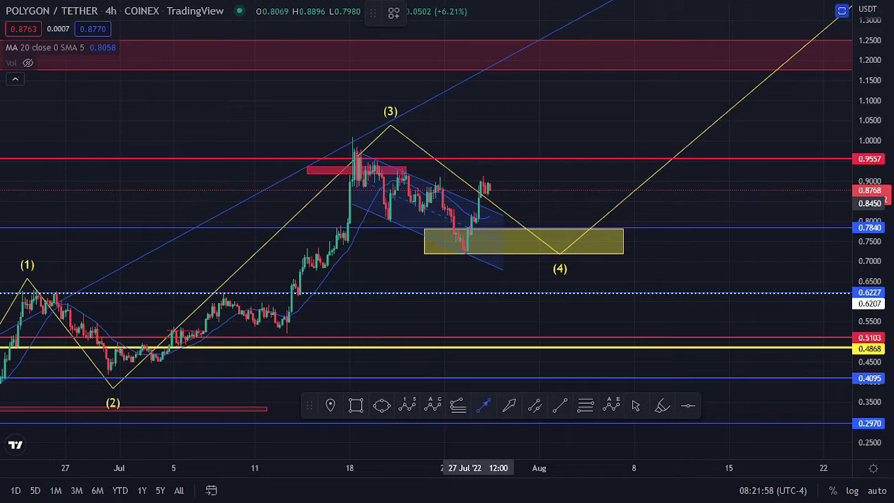
Step: Draw a rising arrow from about 0.8499 to 1.0095 beside the latest candles, and a pullback arrow from about 1.0209 down to 0.9606
click(480, 201)
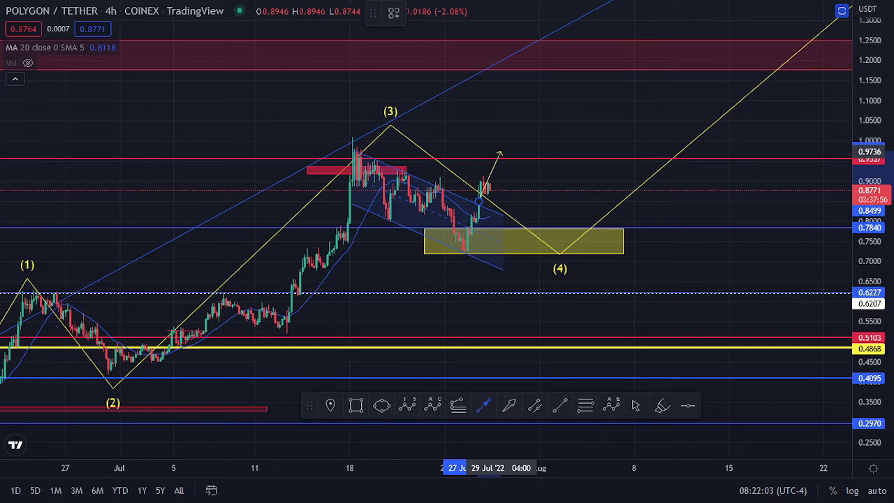
click(500, 151)
drag(500, 152, 505, 137)
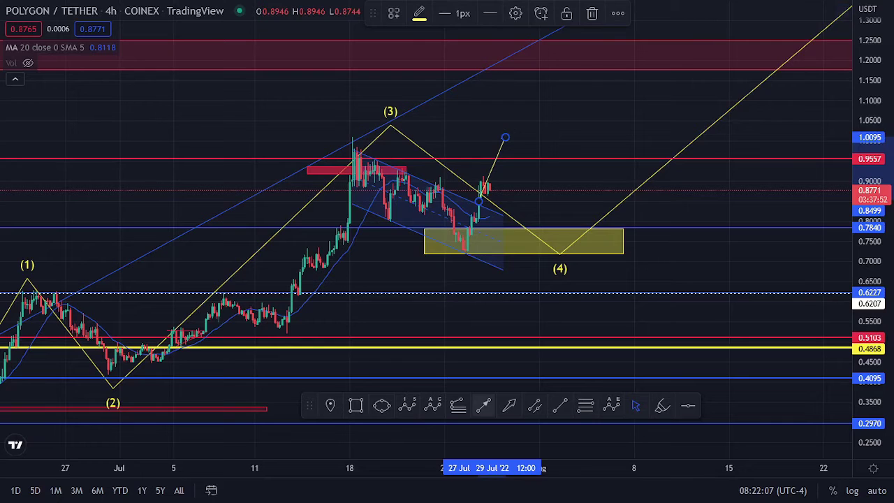
click(483, 405)
click(505, 133)
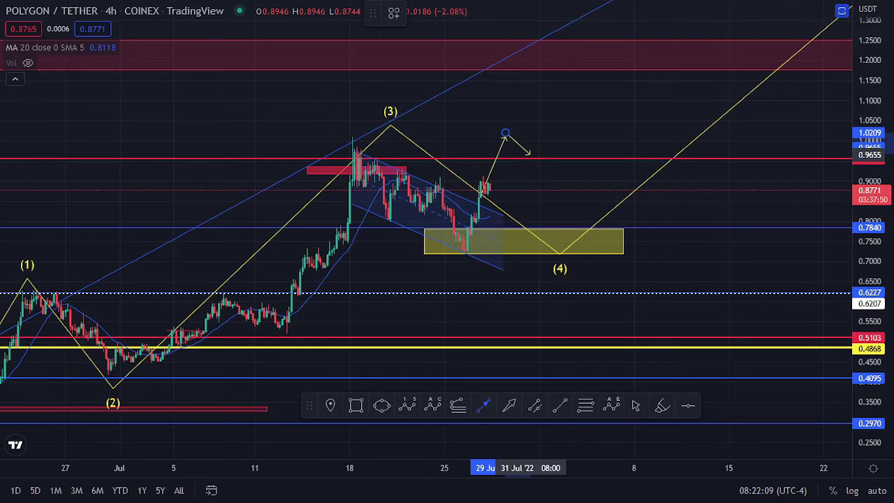
click(530, 155)
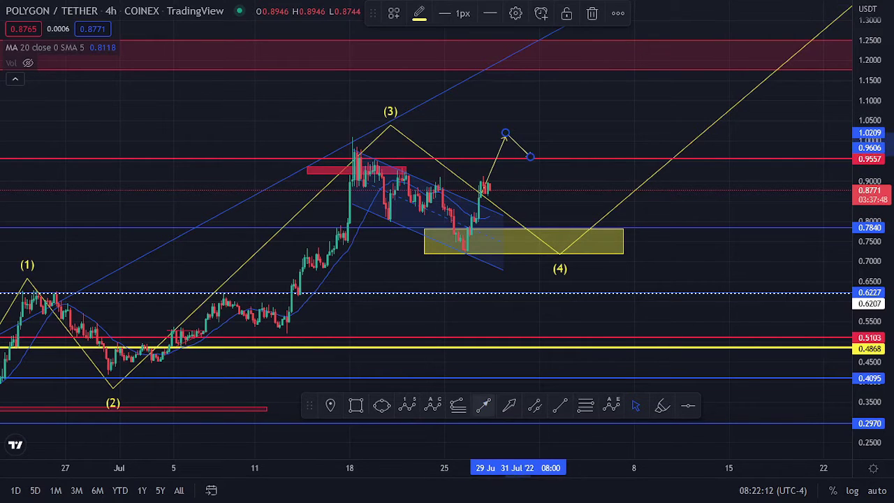
Step: Draw a rising arrow from the pullback arrow's tip at about 0.9622 up to 1.1789, the lower edge of the red zone
click(484, 405)
click(526, 155)
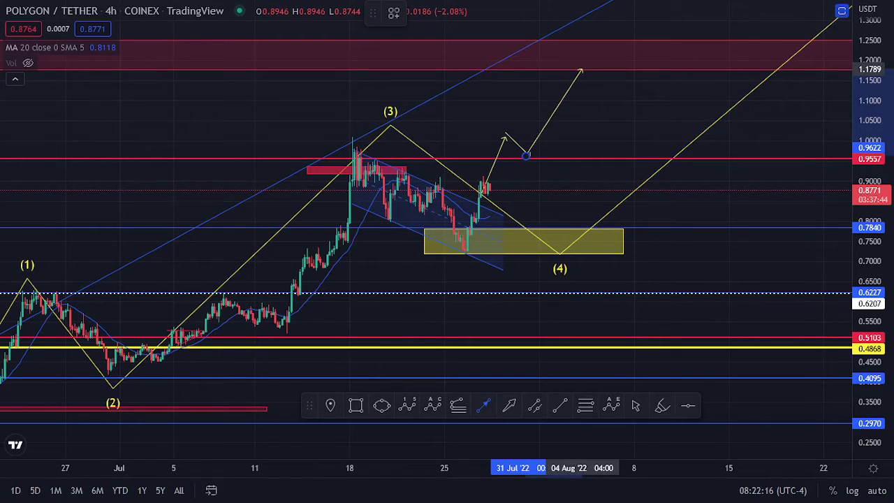
click(582, 70)
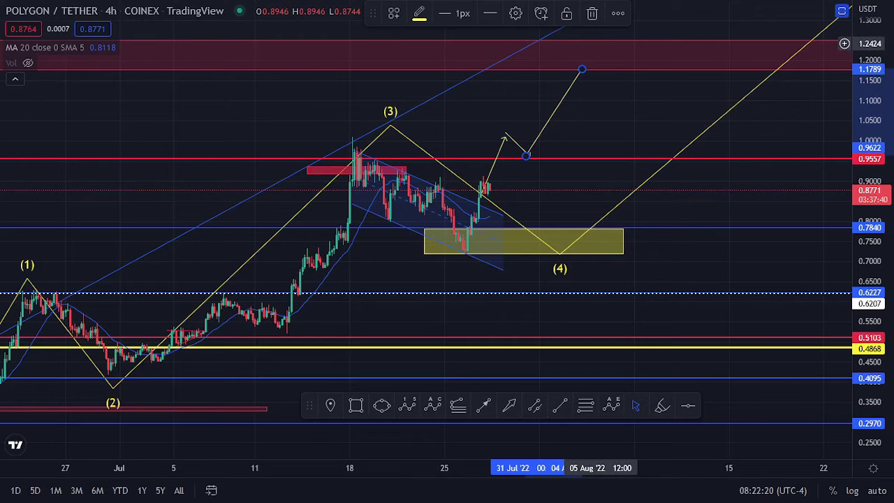
drag(592, 133, 483, 202)
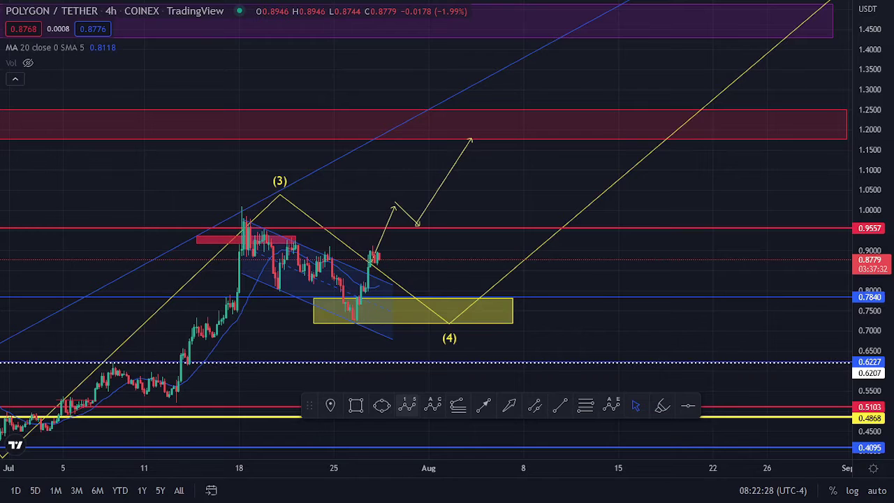
Step: Draw an orange Elliott impulse wave from about 0.8661, with wave (1) at 1.1235 and wave (5) inside the lower purple zone
click(407, 405)
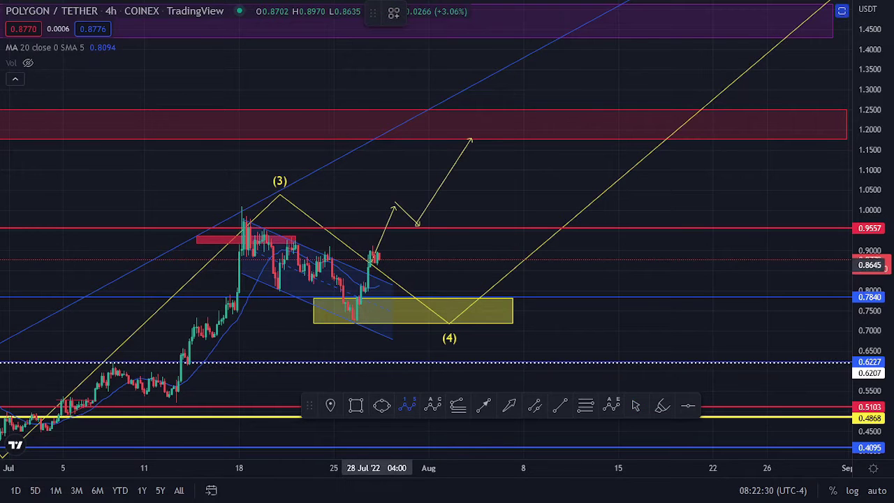
click(377, 264)
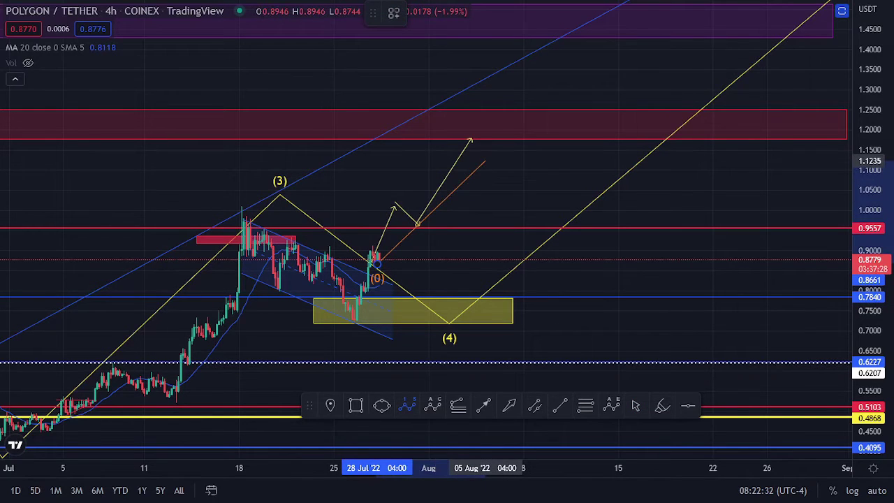
click(485, 162)
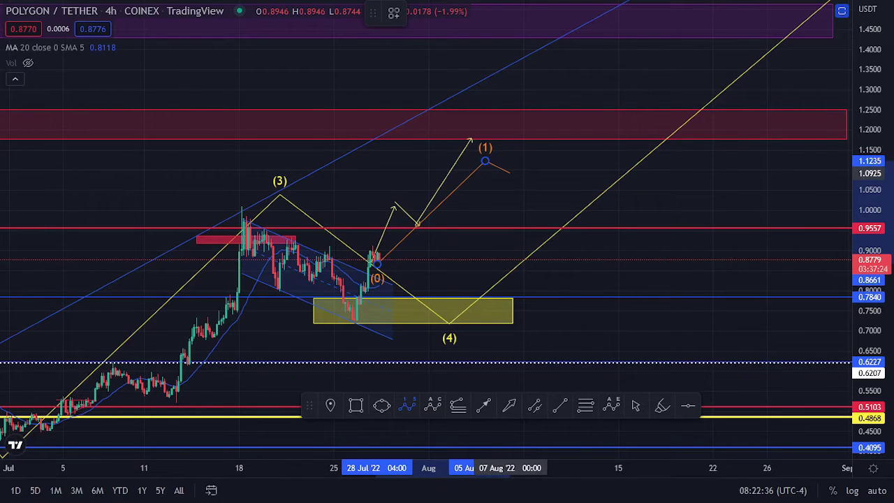
click(530, 240)
click(577, 78)
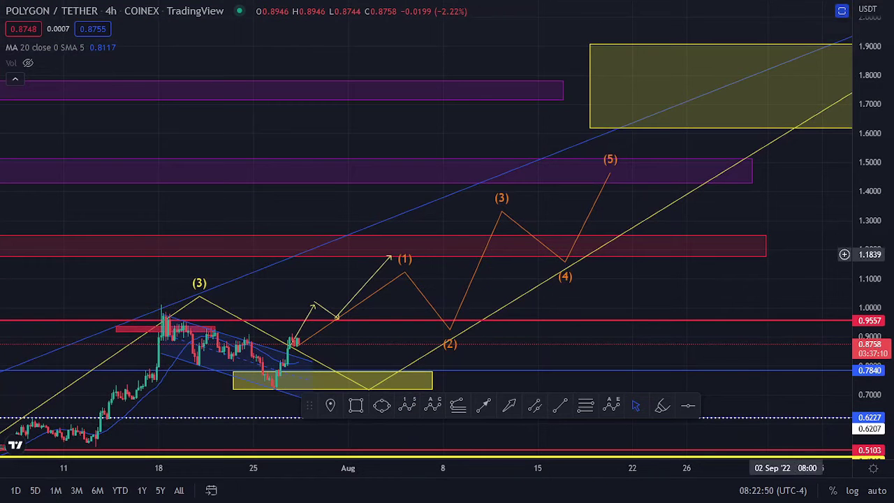
drag(765, 216, 583, 272)
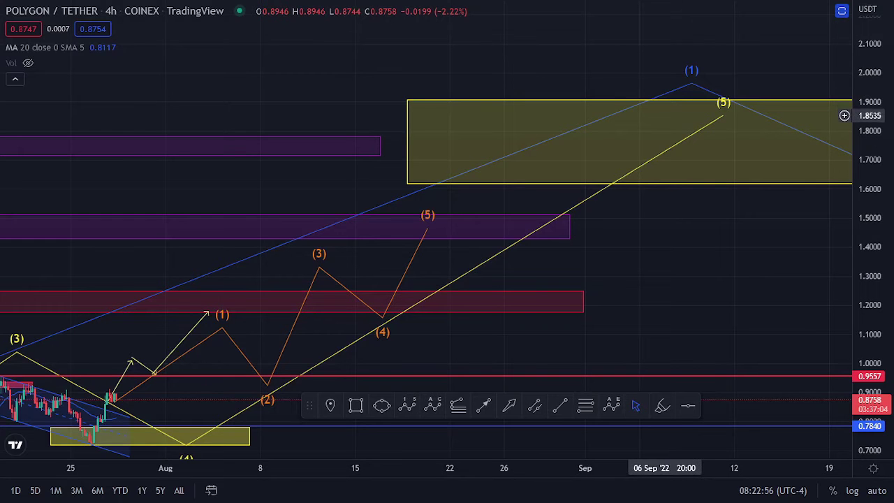
drag(622, 267, 783, 178)
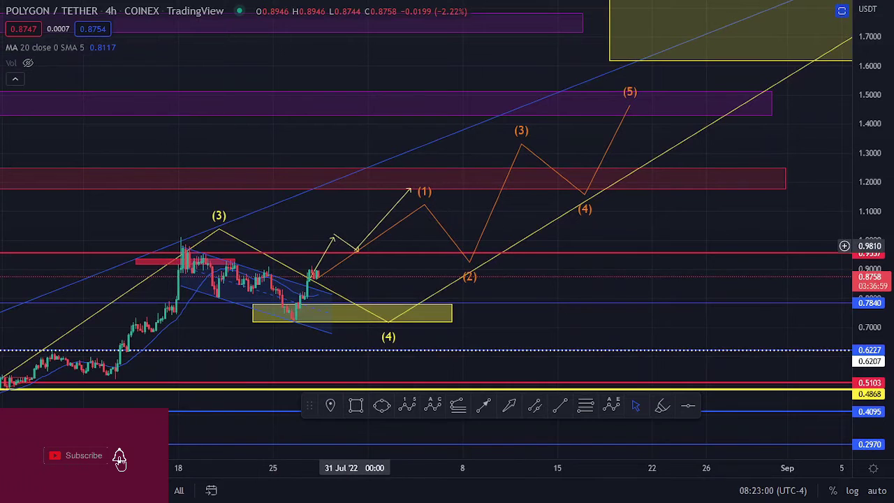
Step: Delete the upper rising arrow and the pullback arrow, and lower the remaining arrow's tip to about 0.9607 at the red line
click(358, 251)
key(Delete)
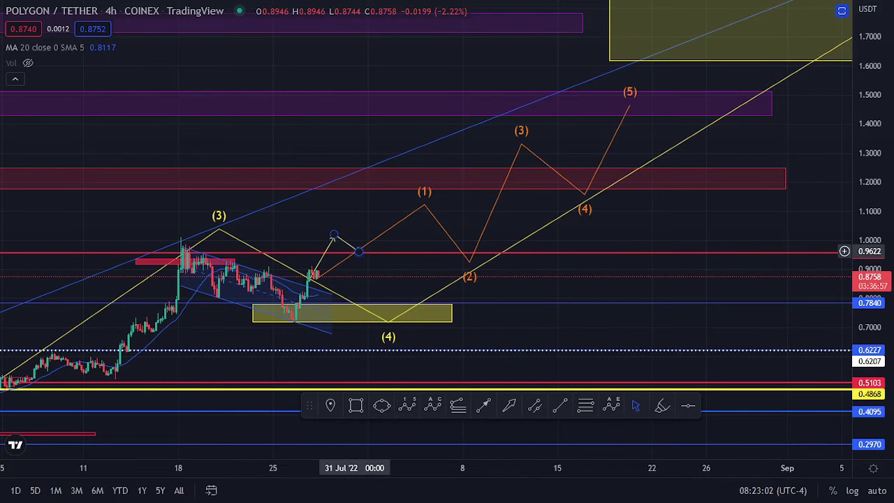
click(358, 250)
drag(334, 238, 334, 240)
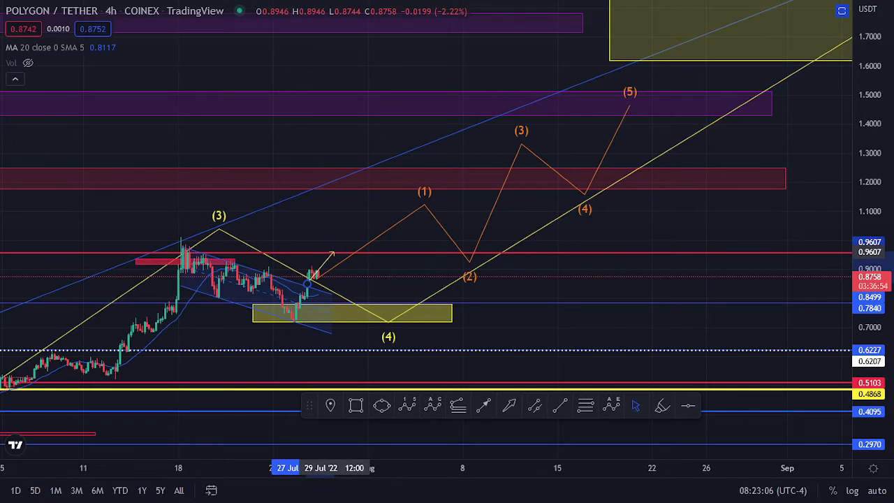
click(332, 252)
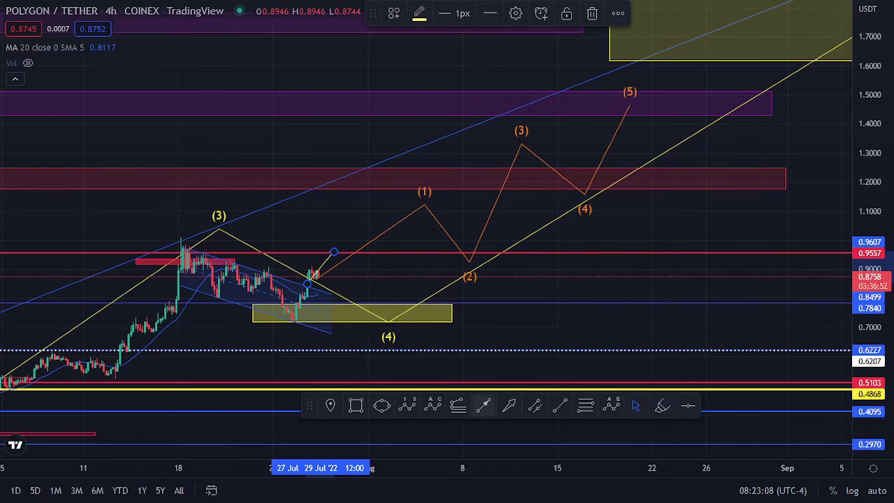
Step: Draw a falling arrow from the rising arrow's tip at about 0.9607 down to the yellow box at about 0.7826
click(483, 406)
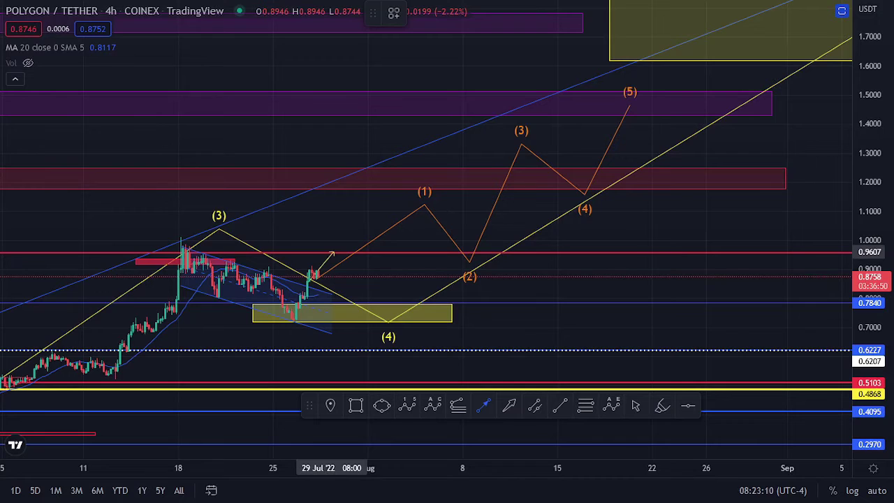
click(332, 252)
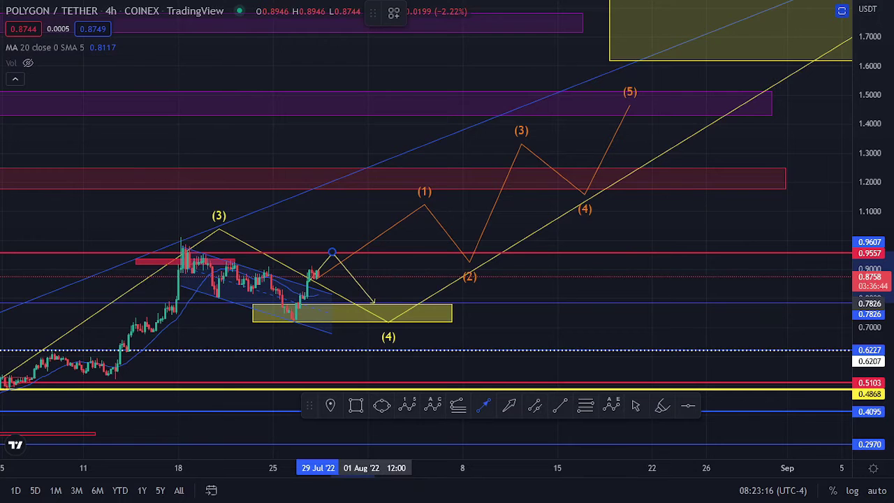
click(375, 303)
drag(402, 258, 413, 225)
drag(390, 269, 414, 291)
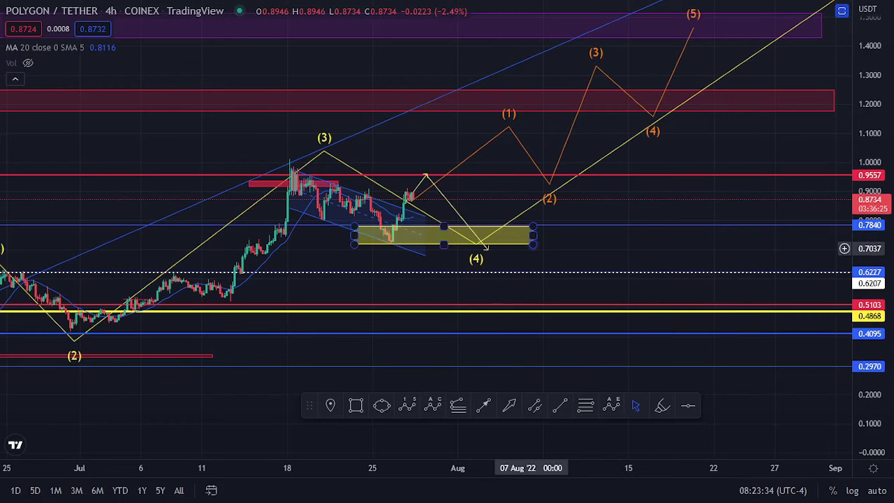
Step: Extend the falling arrow's tip below the yellow box to about 0.6722, and move the yellow wave (4) point down to about 0.6654
click(488, 243)
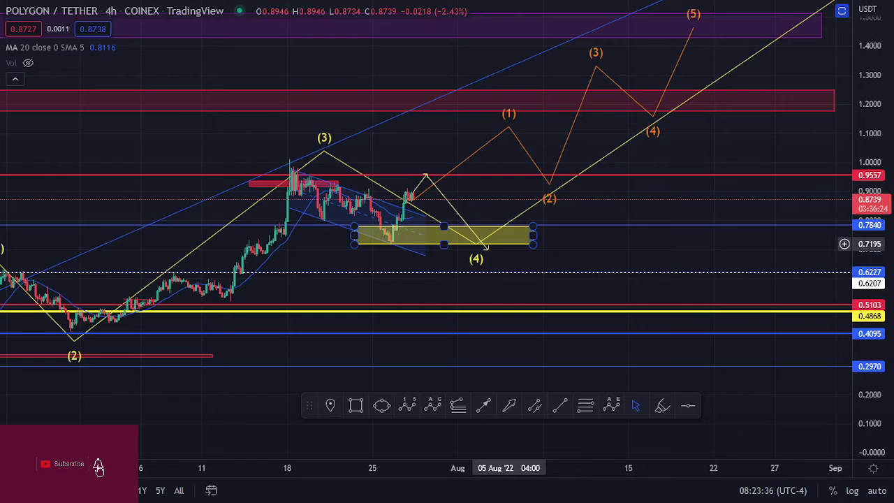
drag(488, 249, 493, 257)
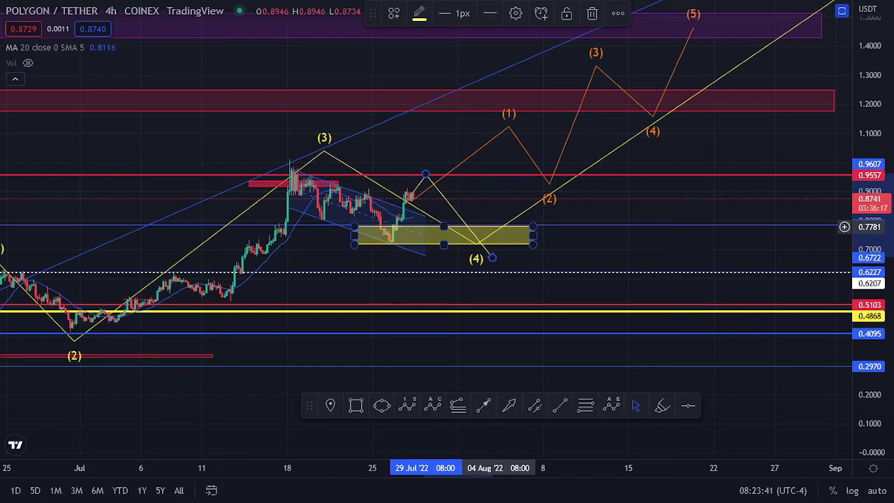
drag(478, 244, 483, 259)
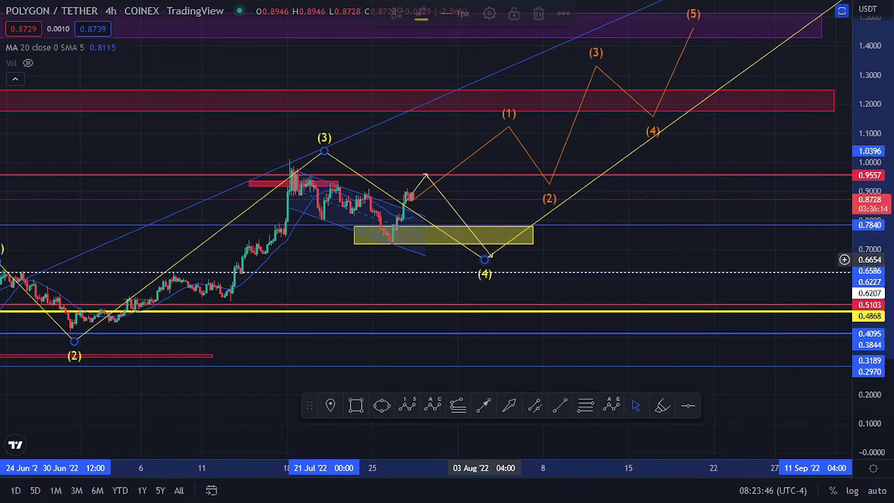
scroll(844, 246, down, 2)
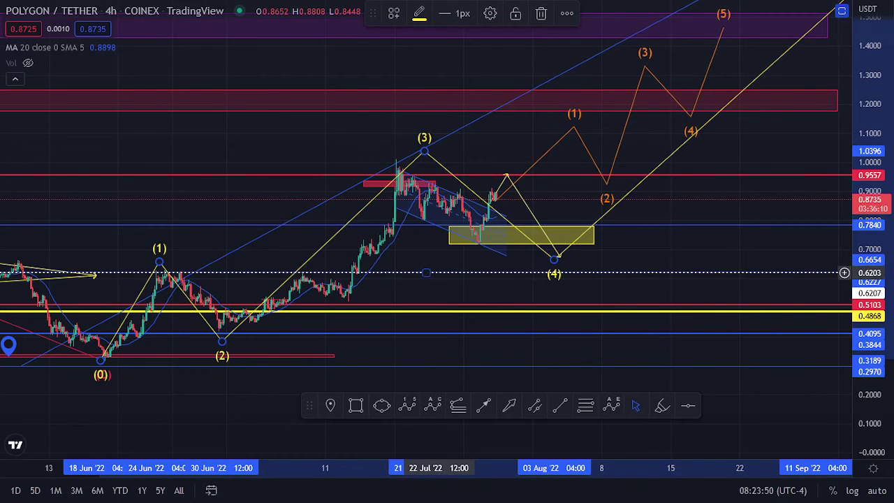
drag(439, 281, 442, 269)
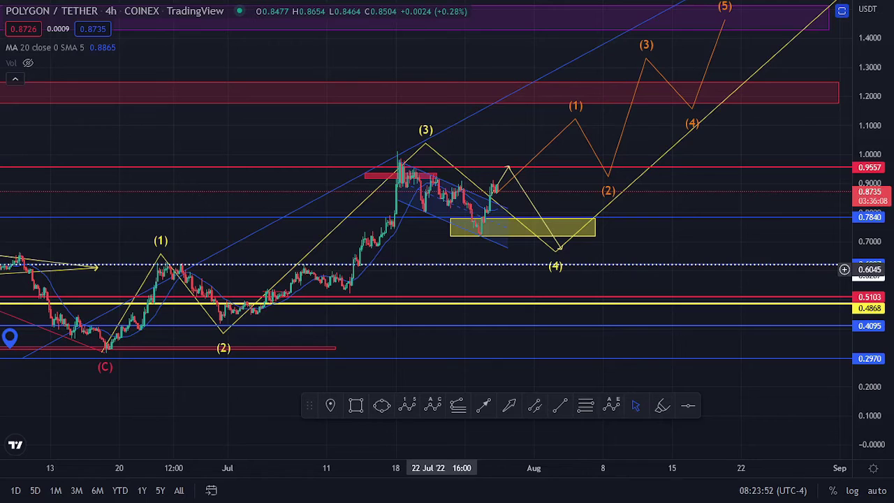
click(556, 249)
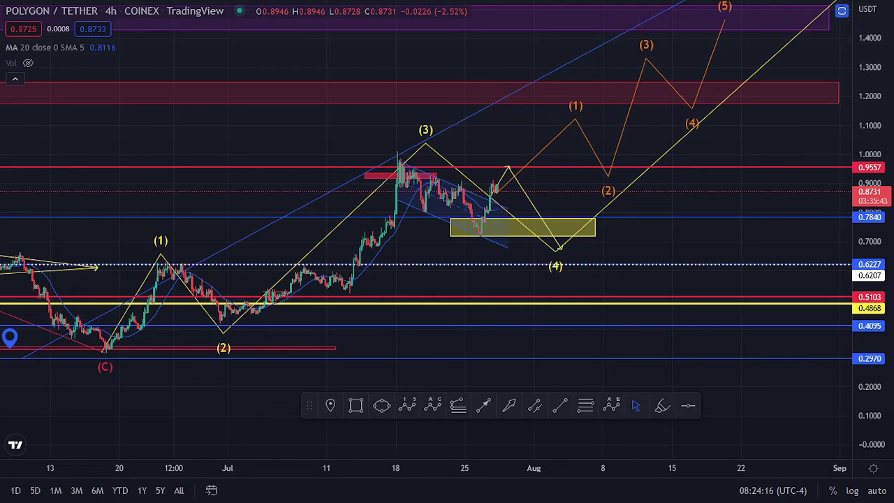
Step: Maximize the RSI pane, draw an arrow from about 56.58 up to 70.09, and swing its tip down below the midline
click(842, 10)
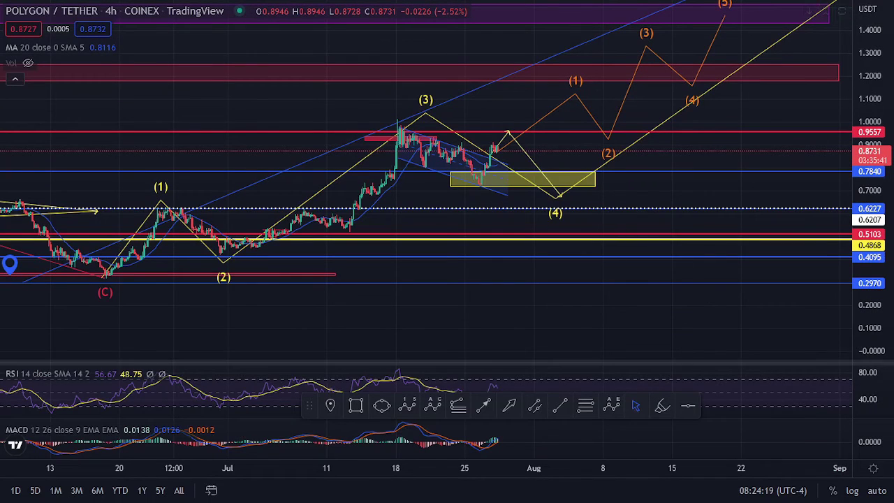
click(842, 374)
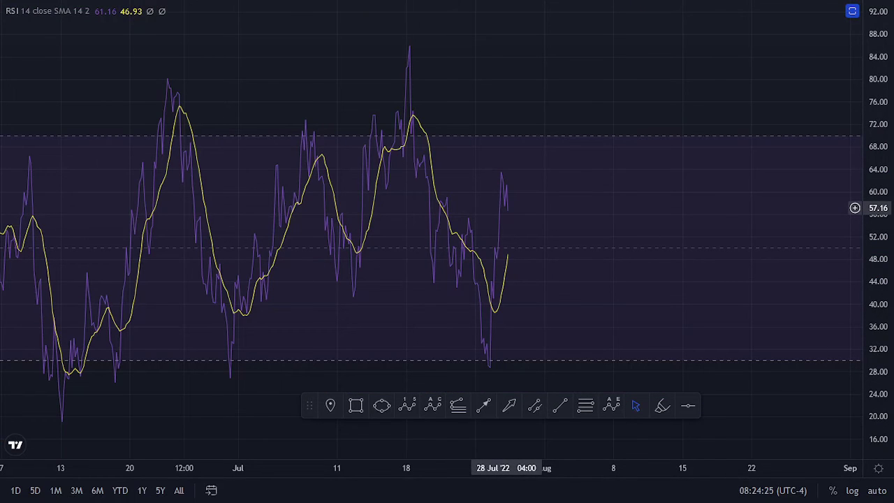
click(483, 405)
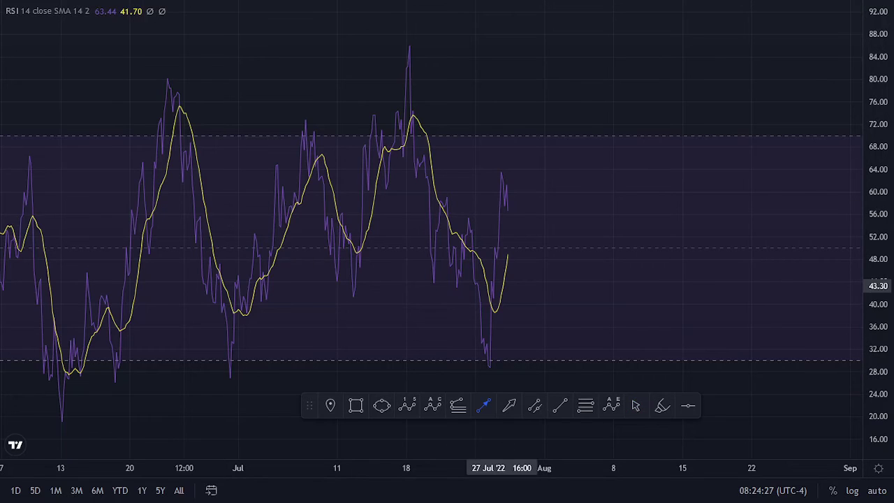
click(508, 211)
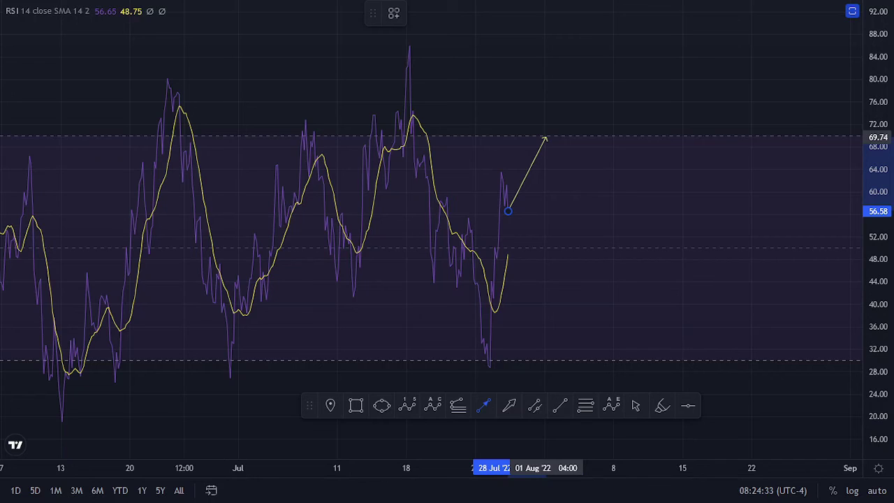
click(548, 136)
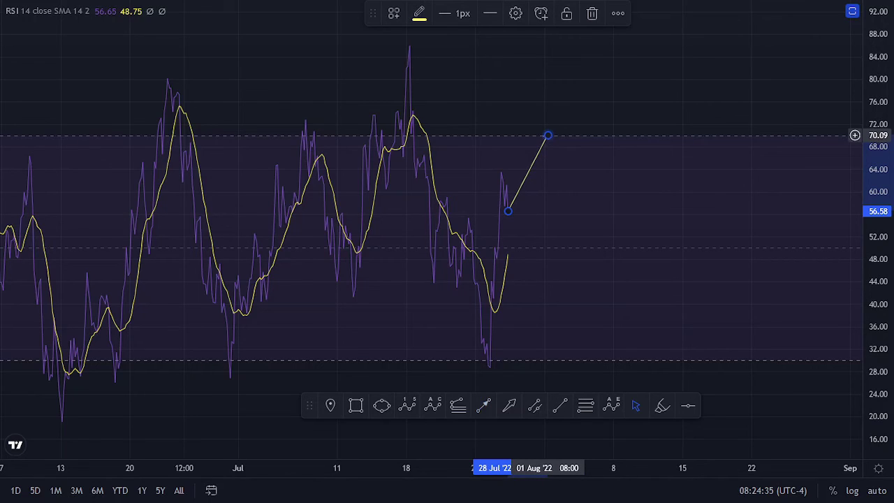
drag(548, 136, 559, 294)
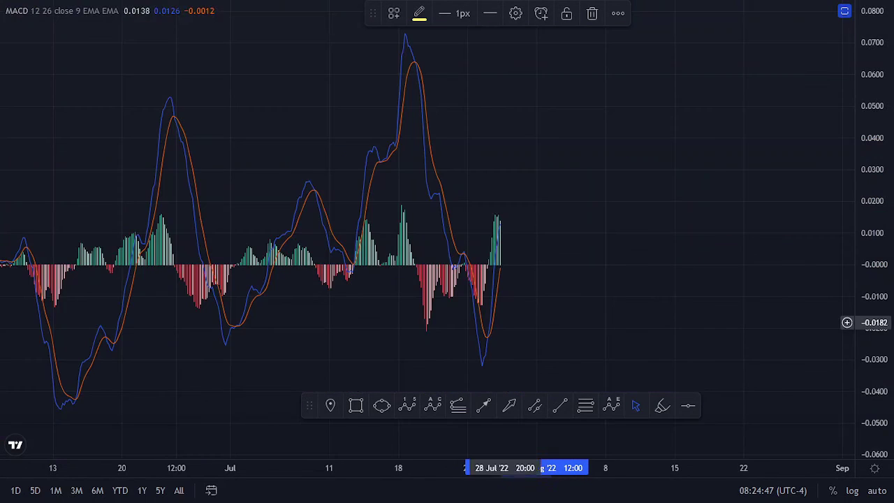
Step: Examine the latest MACD crossover and histogram bars in the maximized pane, and restore the full chart layout
scroll(847, 318, up, 2)
scroll(403, 318, up, 2)
drag(401, 313, 633, 283)
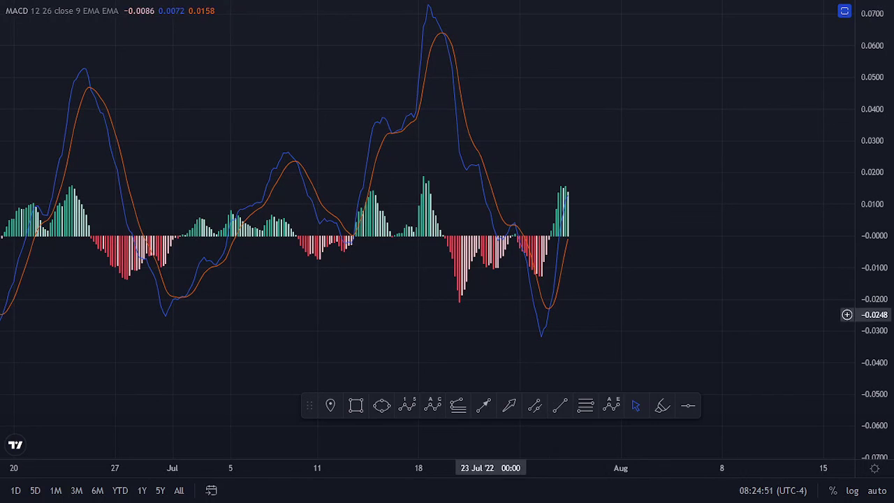
scroll(531, 231, up, 2)
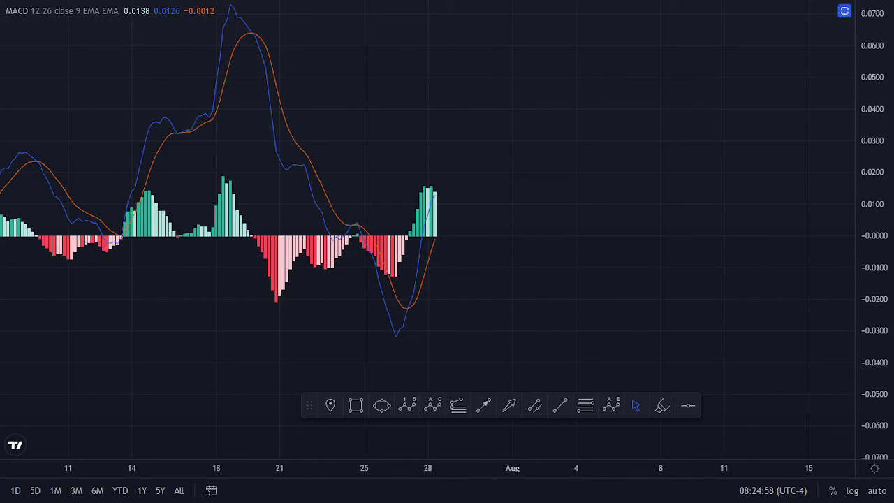
click(845, 10)
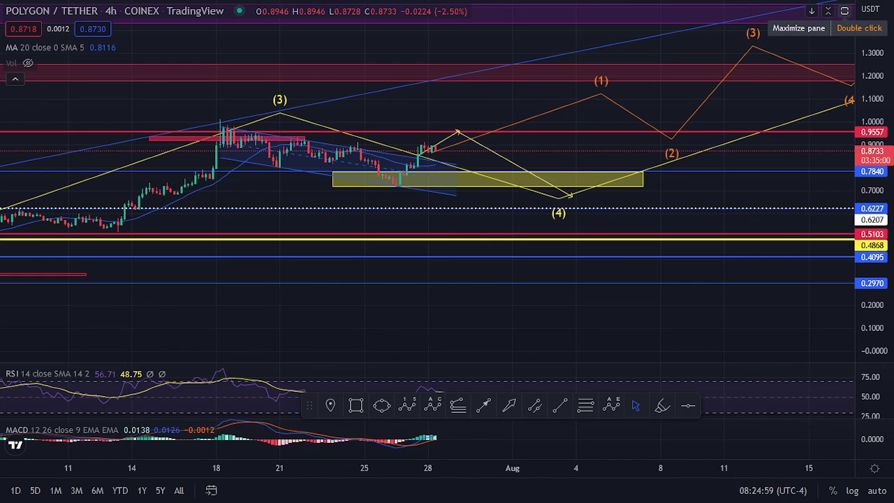